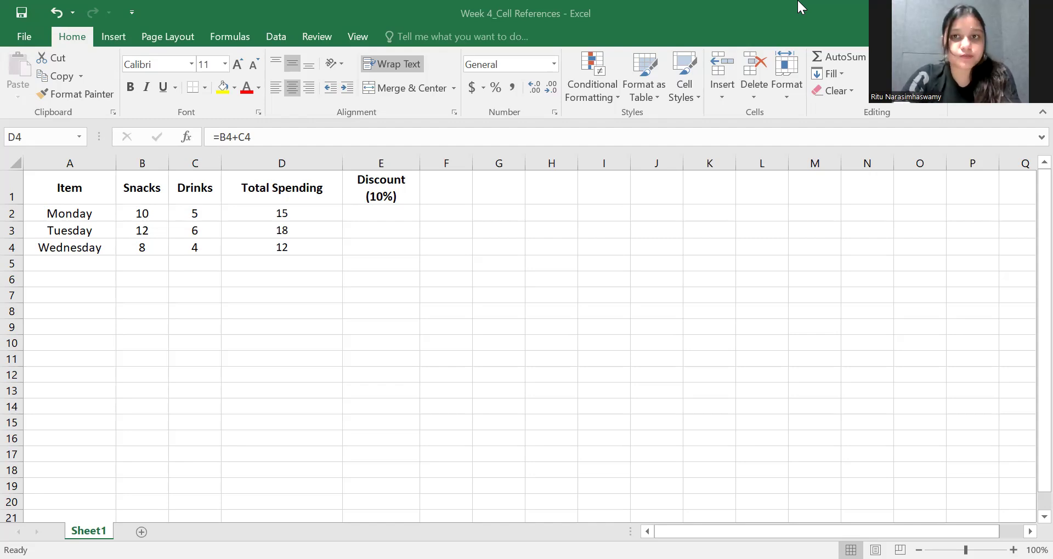
# Clear the Total Spending values for Monday through Wednesday in cells D2:D4.
pyautogui.click(371, 210)
pyautogui.moveTo(313, 212); pyautogui.dragTo(310, 253)
pyautogui.press('Delete')
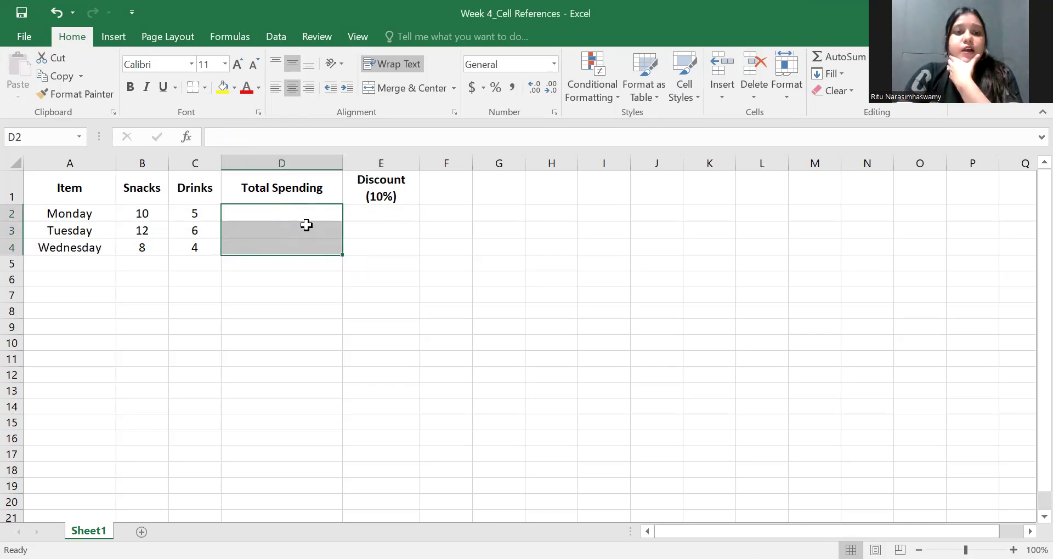
# Calculate Monday's total spending in cell D2 with the relative-reference formula =B2+C2.
pyautogui.click(271, 219)
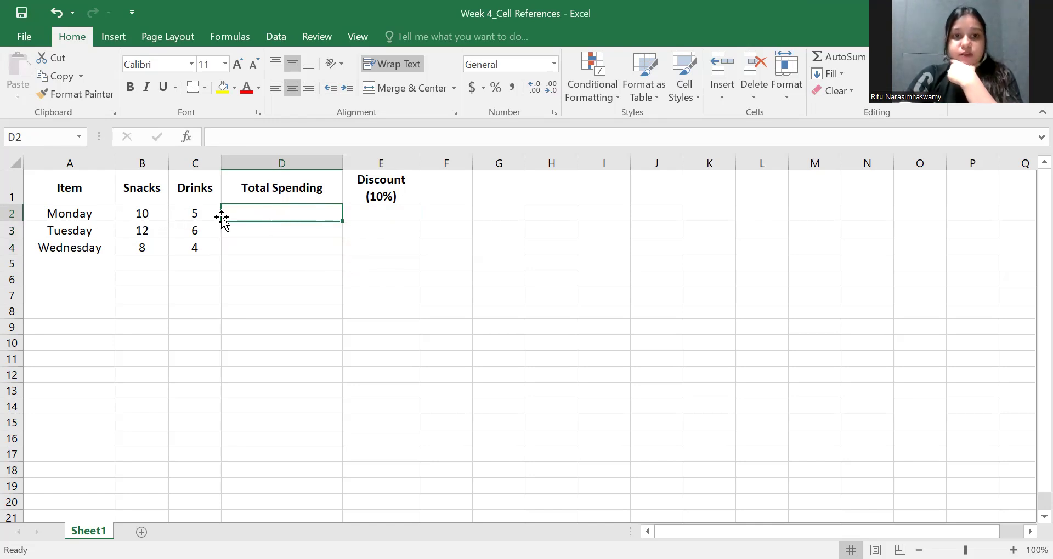
pyautogui.write('=')
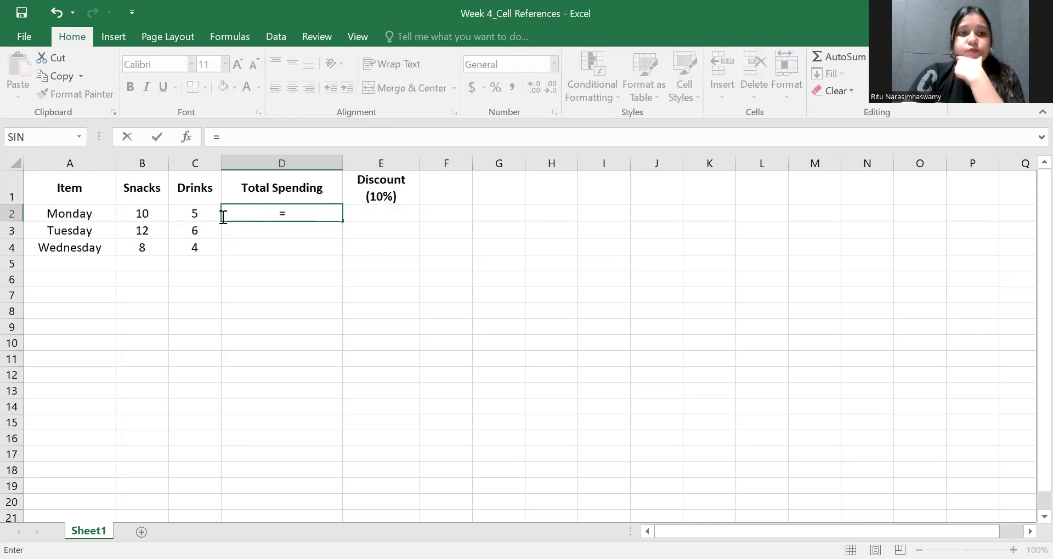
pyautogui.click(149, 219)
pyautogui.write('+')
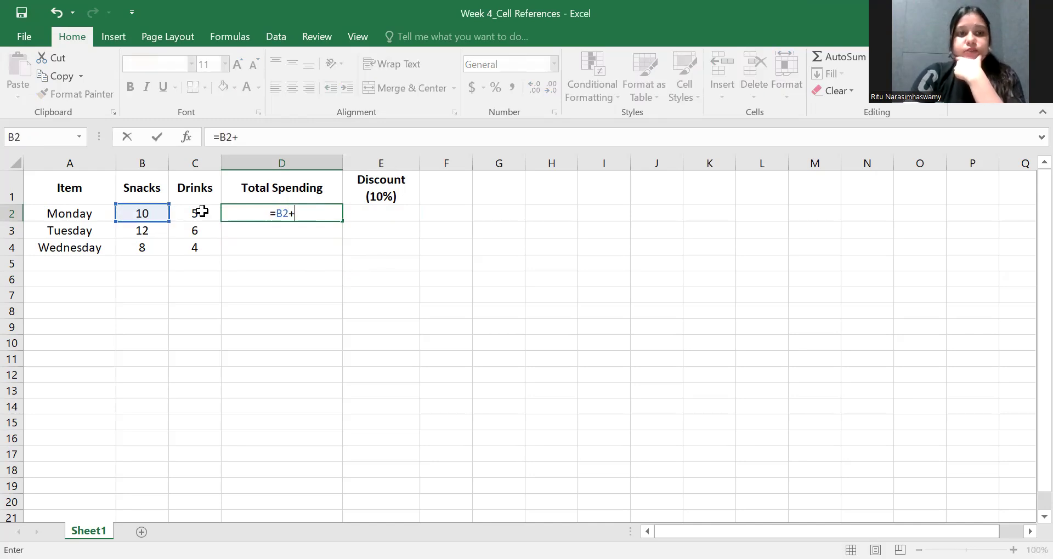
pyautogui.click(202, 211)
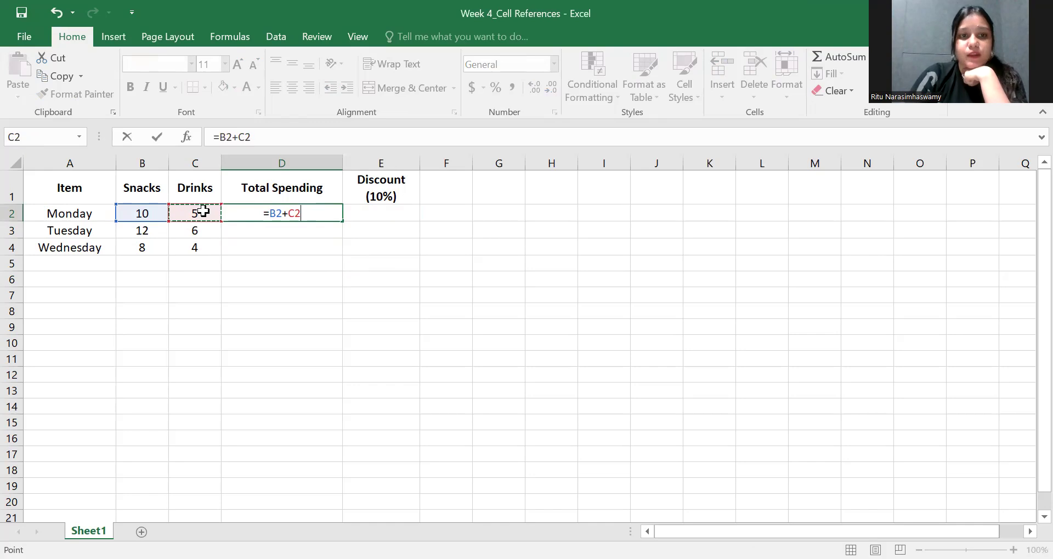
pyautogui.press('Return')
# Fill the Total Spending formula from D2 down to D4 and inspect the copied formula in D3.
pyautogui.click(306, 216)
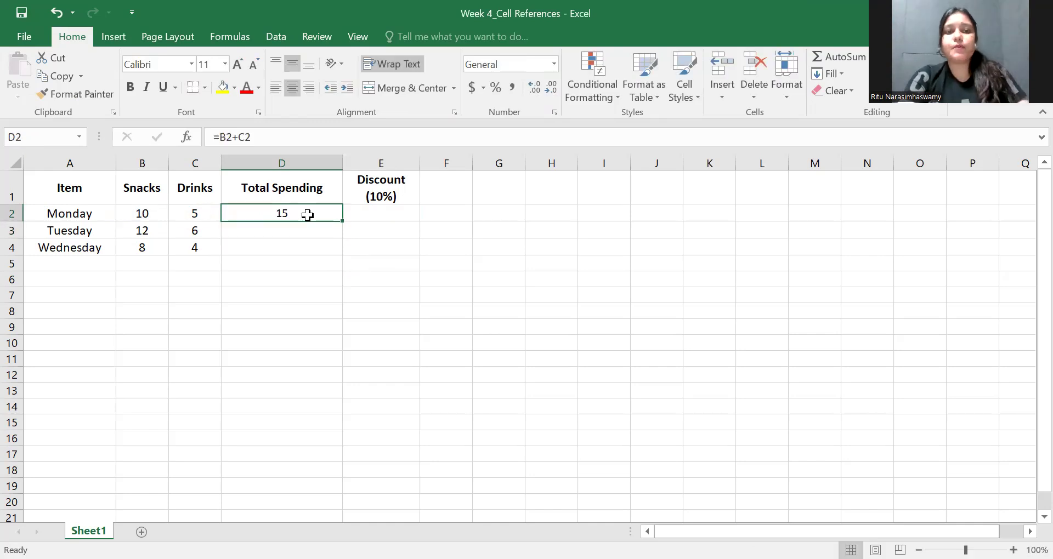
pyautogui.doubleClick(341, 222)
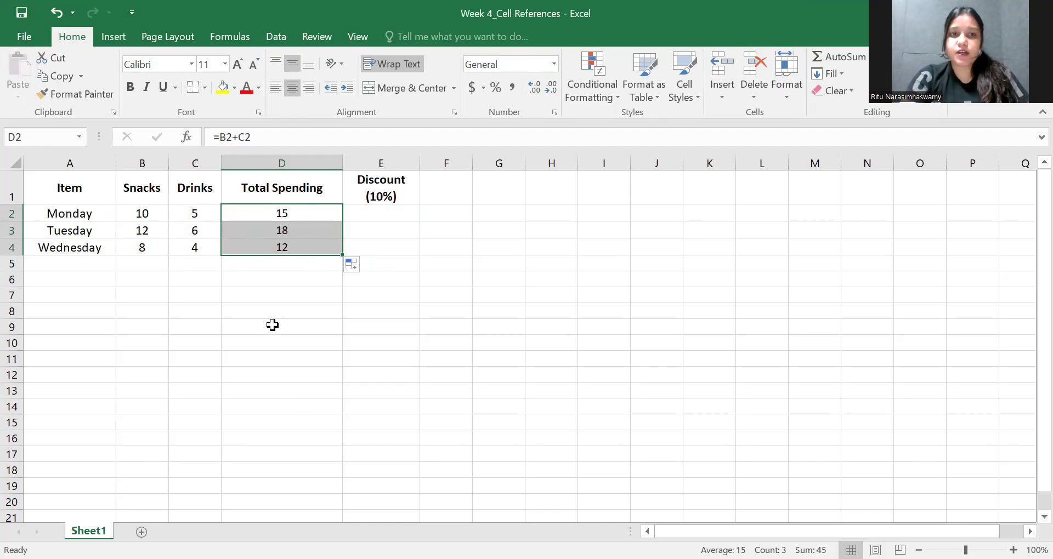
pyautogui.click(281, 233)
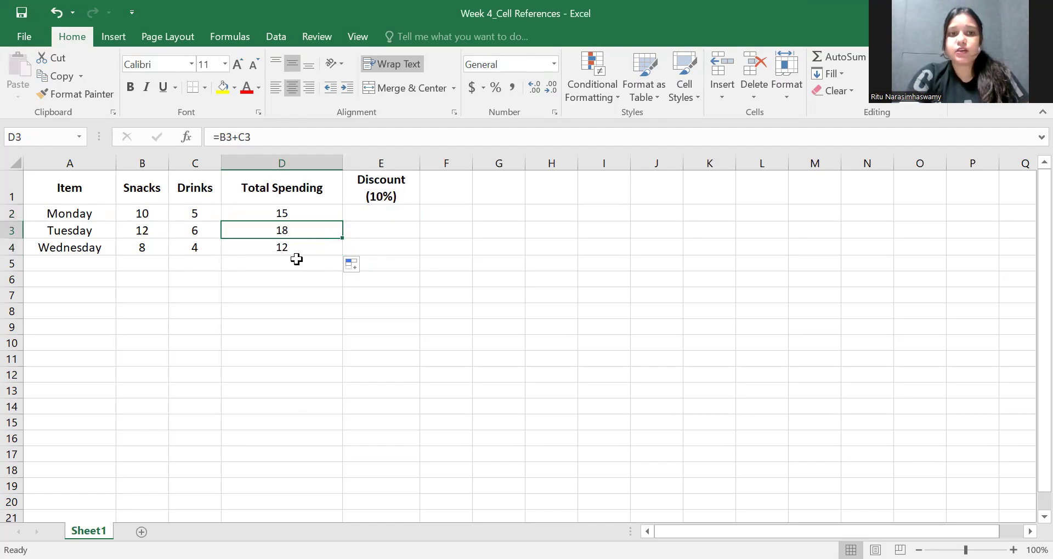
pyautogui.click(232, 138)
pyautogui.moveTo(250, 137); pyautogui.dragTo(226, 137)
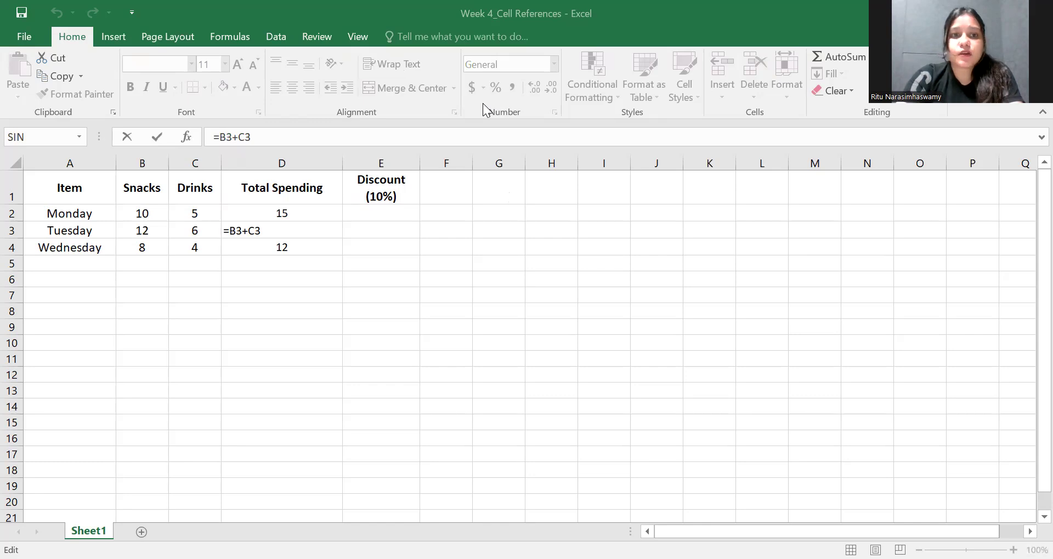
# Enter the discount rate 10% in cell F1, beside the Discount header.
pyautogui.click(382, 212)
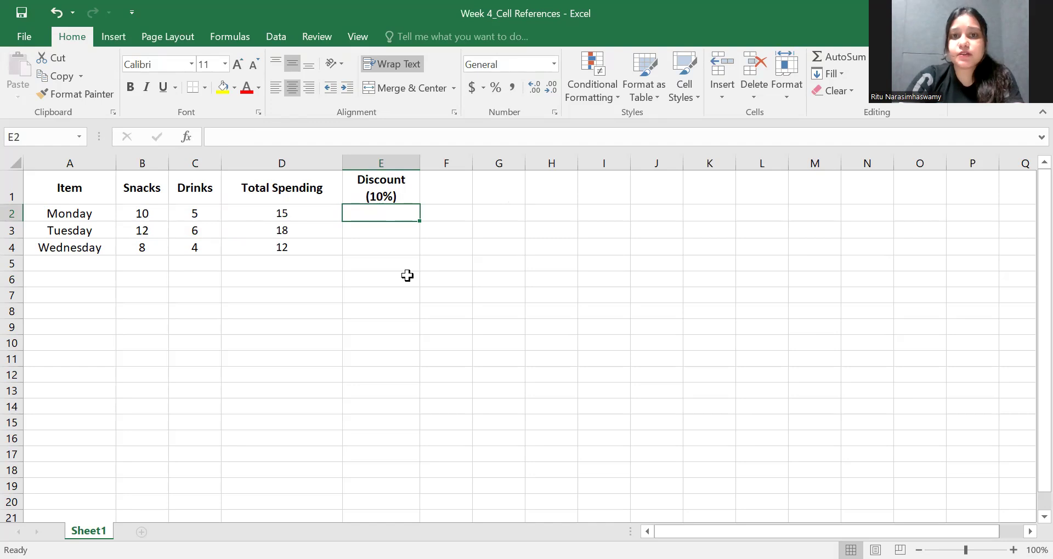
pyautogui.moveTo(285, 213); pyautogui.dragTo(285, 249)
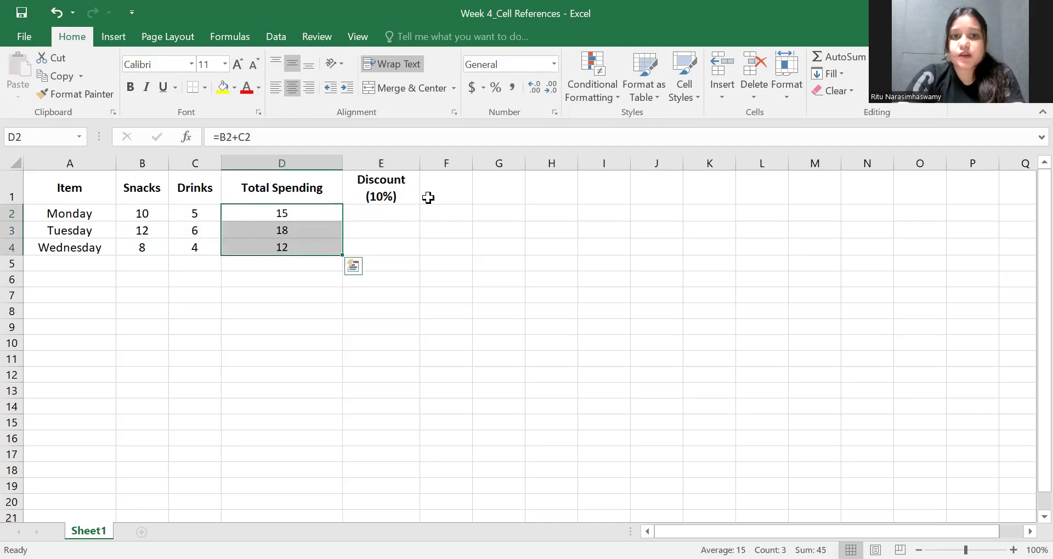
pyautogui.click(429, 197)
pyautogui.write('10%')
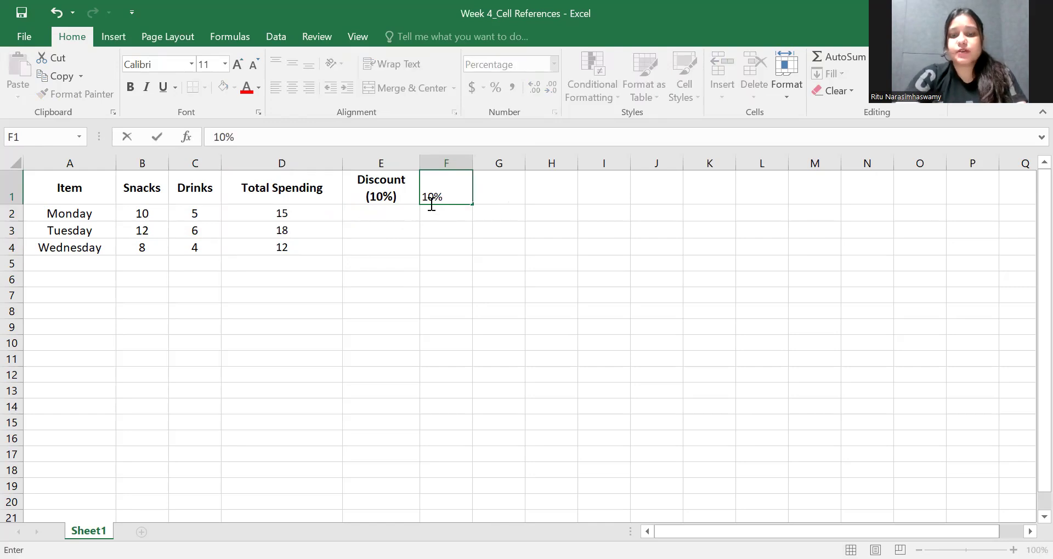
pyautogui.press('Return')
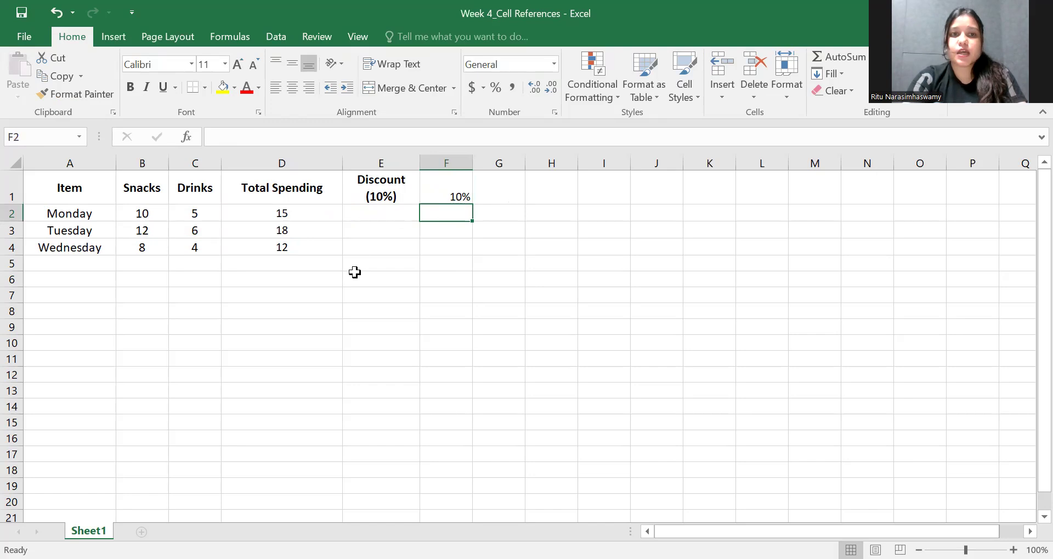
# Build Monday's discount formula =D2*F1 in cell E2, multiplying the total spending by the discount rate.
pyautogui.press('Left')
pyautogui.write('=')
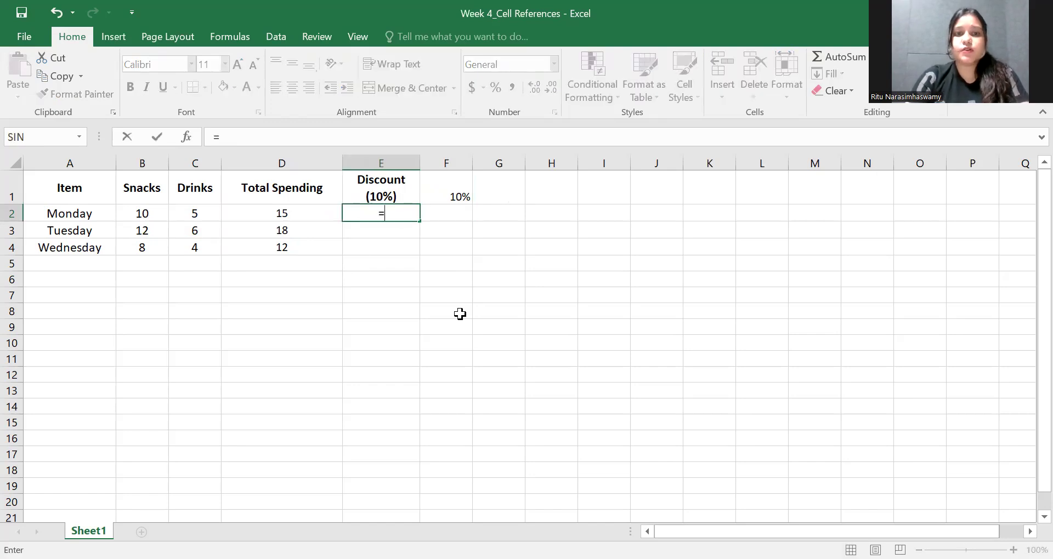
pyautogui.click(283, 214)
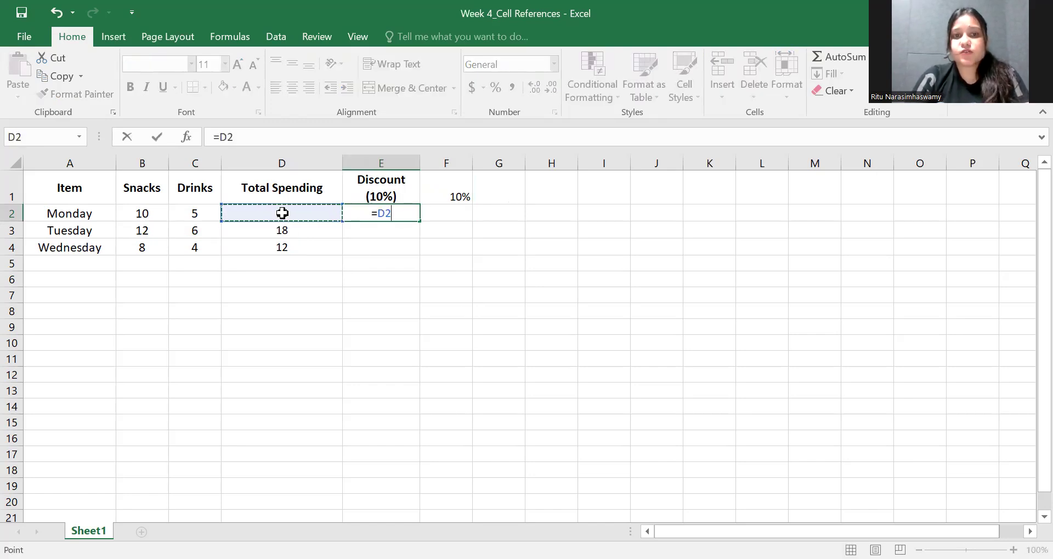
pyautogui.write('*10')
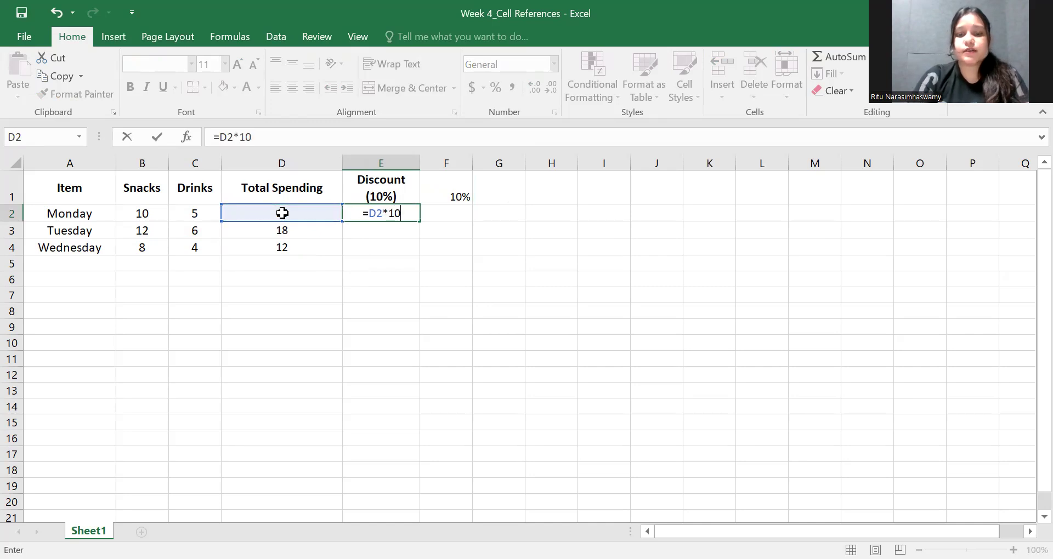
pyautogui.press('BackSpace')
pyautogui.press('BackSpace')
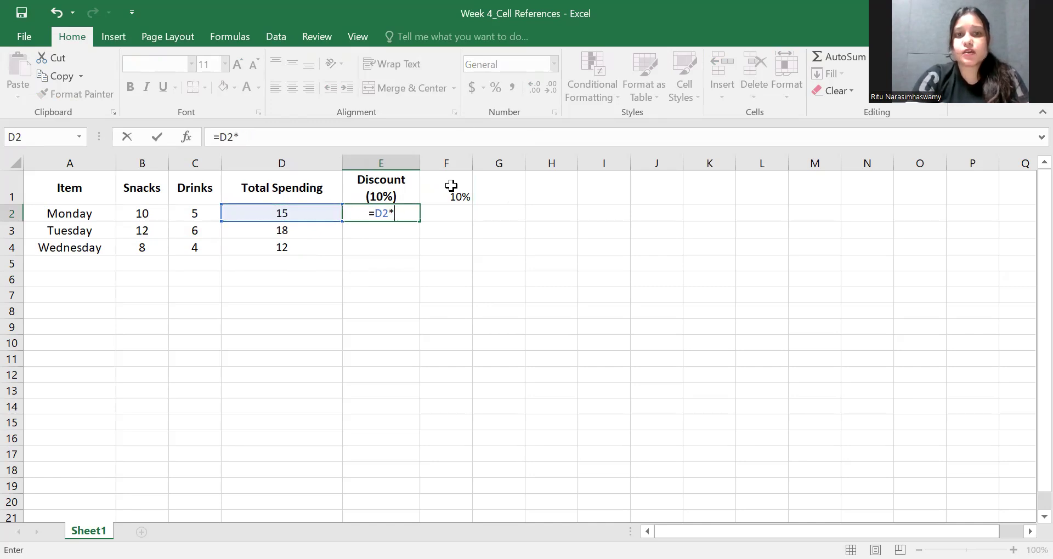
pyautogui.click(451, 186)
# Make the discount rate reference in E2 absolute so the formula reads =D2*$F$1, and commit it.
pyautogui.click(393, 213)
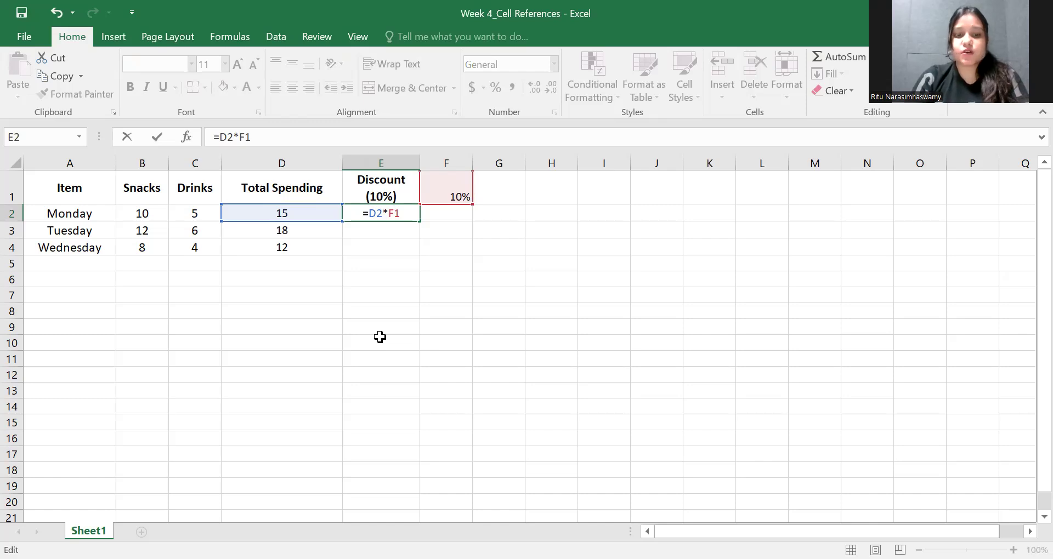
pyautogui.write('$')
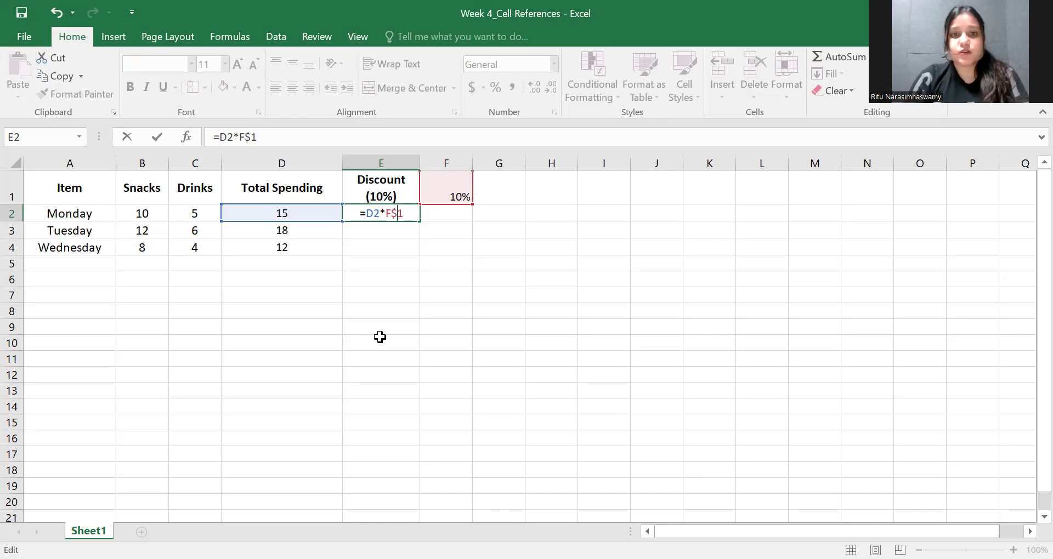
pyautogui.press('Left')
pyautogui.press('Left')
pyautogui.write('$')
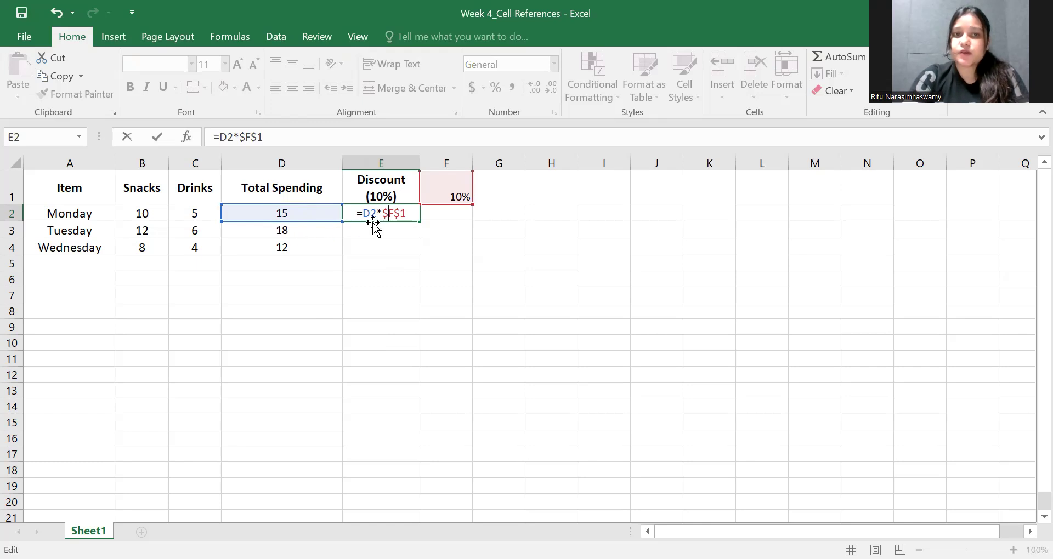
pyautogui.moveTo(377, 213); pyautogui.dragTo(413, 240)
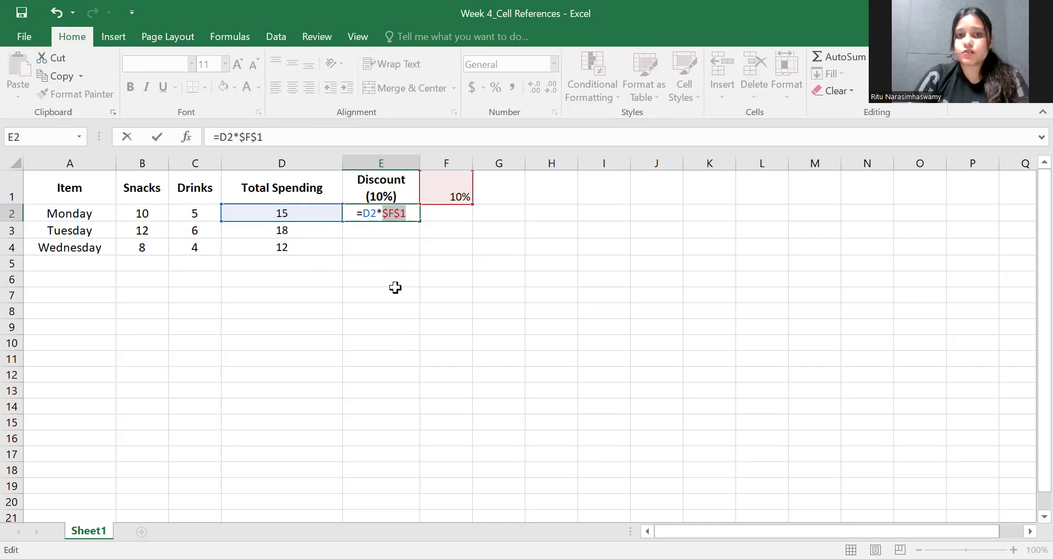
pyautogui.press('Return')
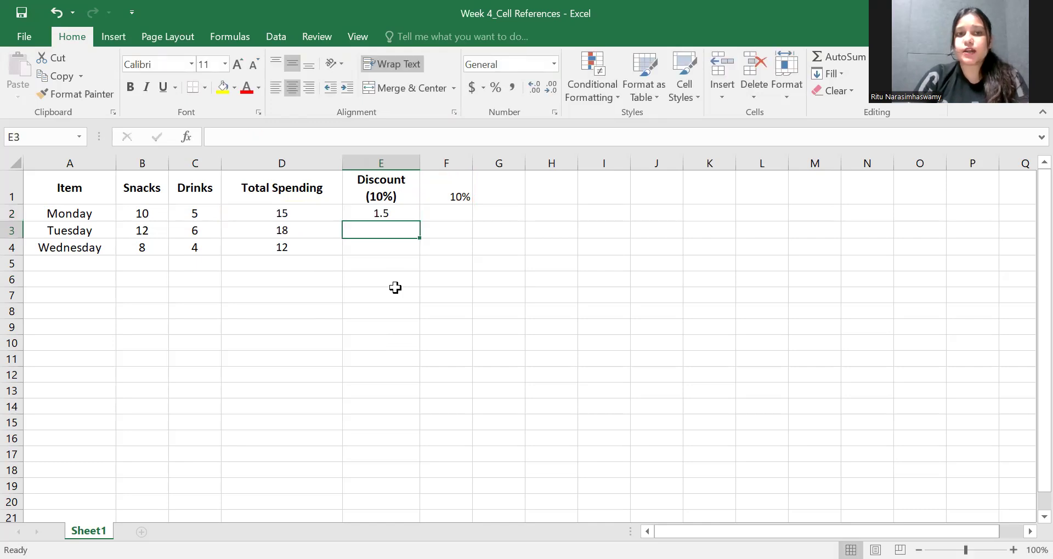
# Copy Monday's discount formula from E2 down to the Tuesday and Wednesday rows, through E4.
pyautogui.click(412, 200)
pyautogui.click(414, 211)
pyautogui.moveTo(408, 214); pyautogui.dragTo(400, 245)
pyautogui.hotkey('ctrl', 'v')
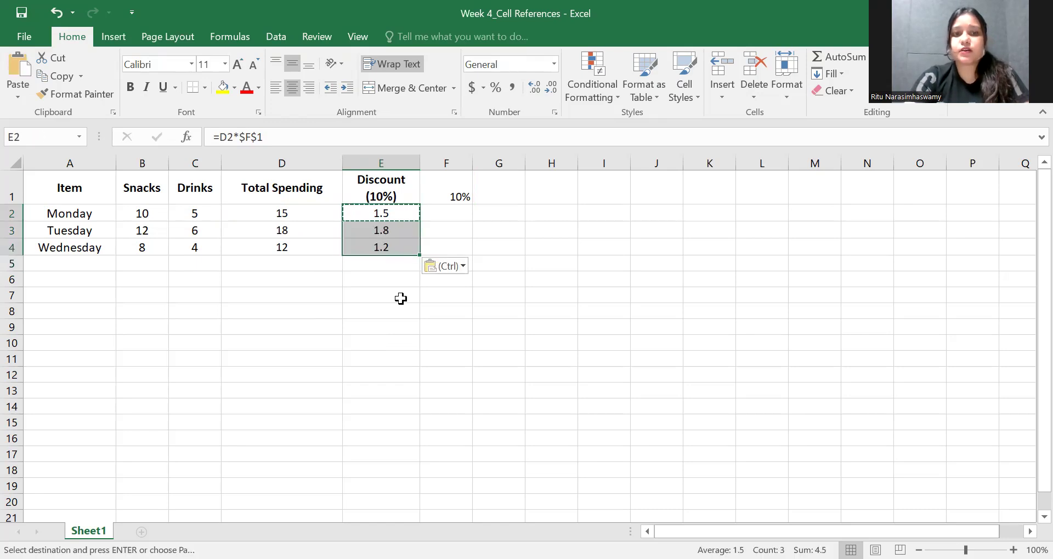
# Inspect Tuesday's copied discount formula in E3, focusing on its absolute reference to the discount rate.
pyautogui.click(395, 228)
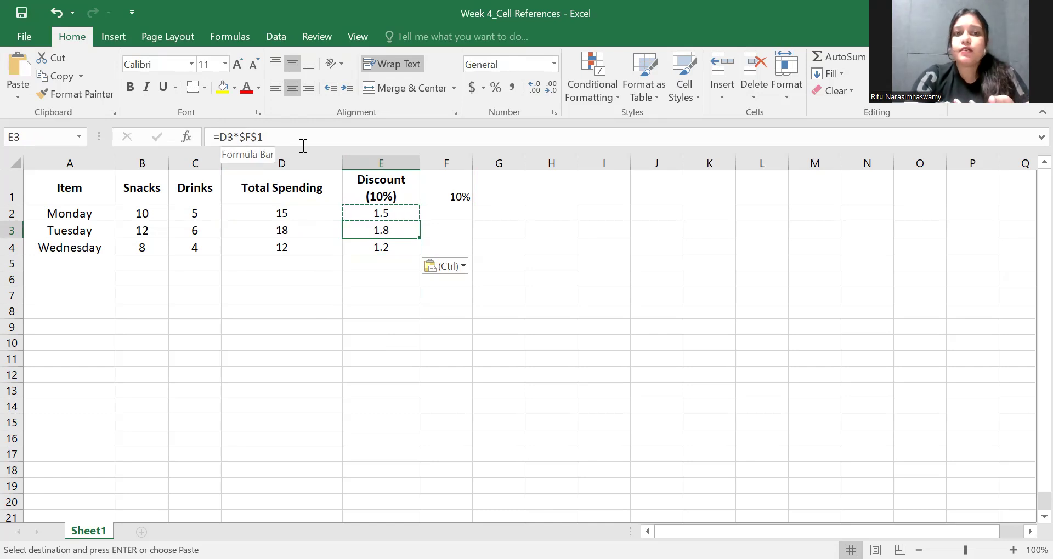
pyautogui.click(430, 189)
pyautogui.click(393, 223)
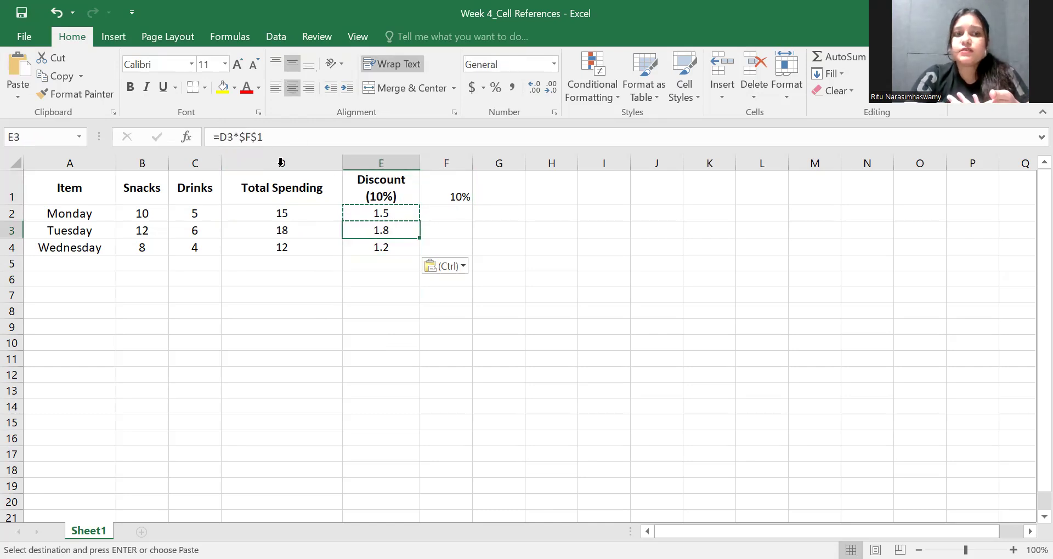
pyautogui.moveTo(239, 137); pyautogui.dragTo(263, 137)
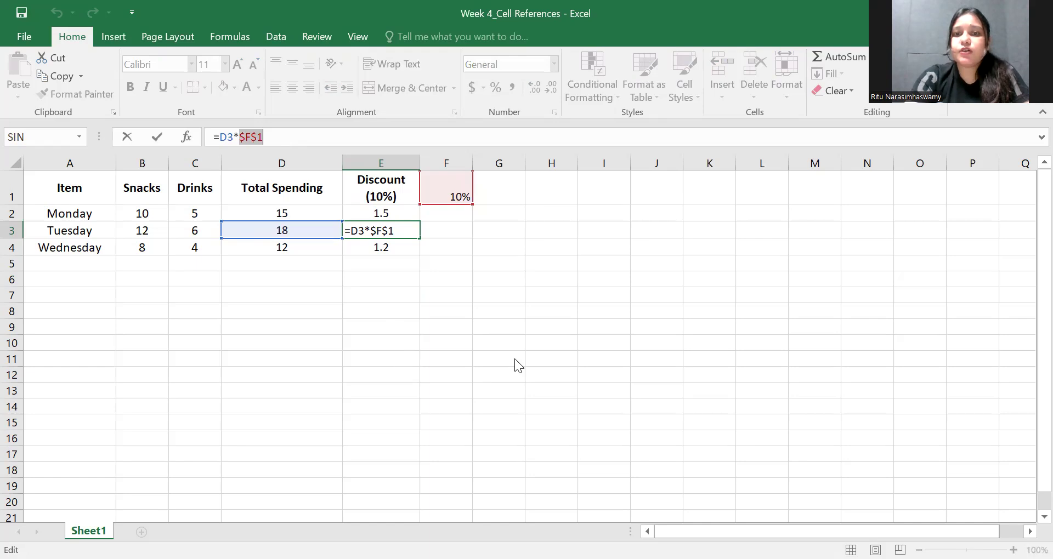
pyautogui.hotkey('alt', 'Tab')
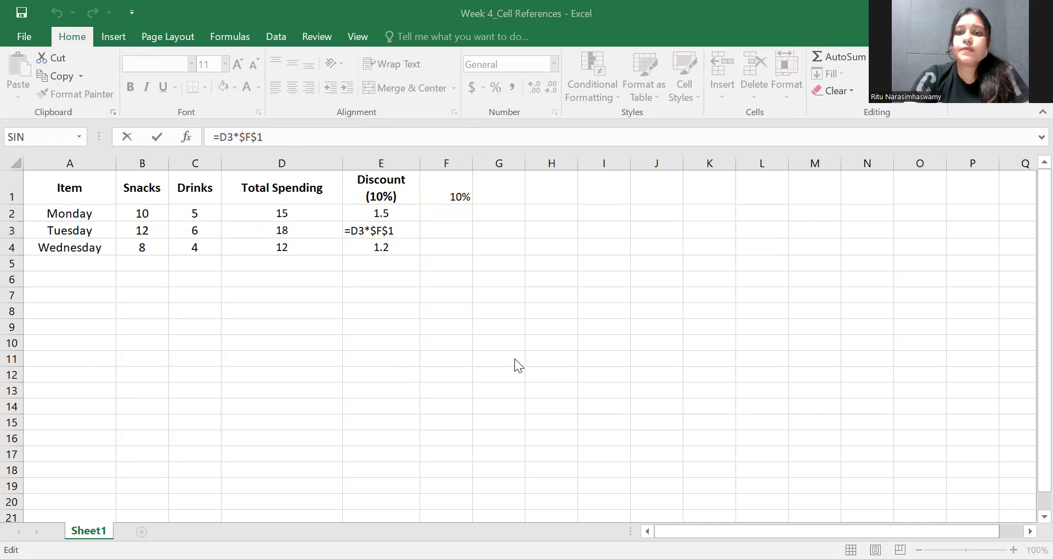